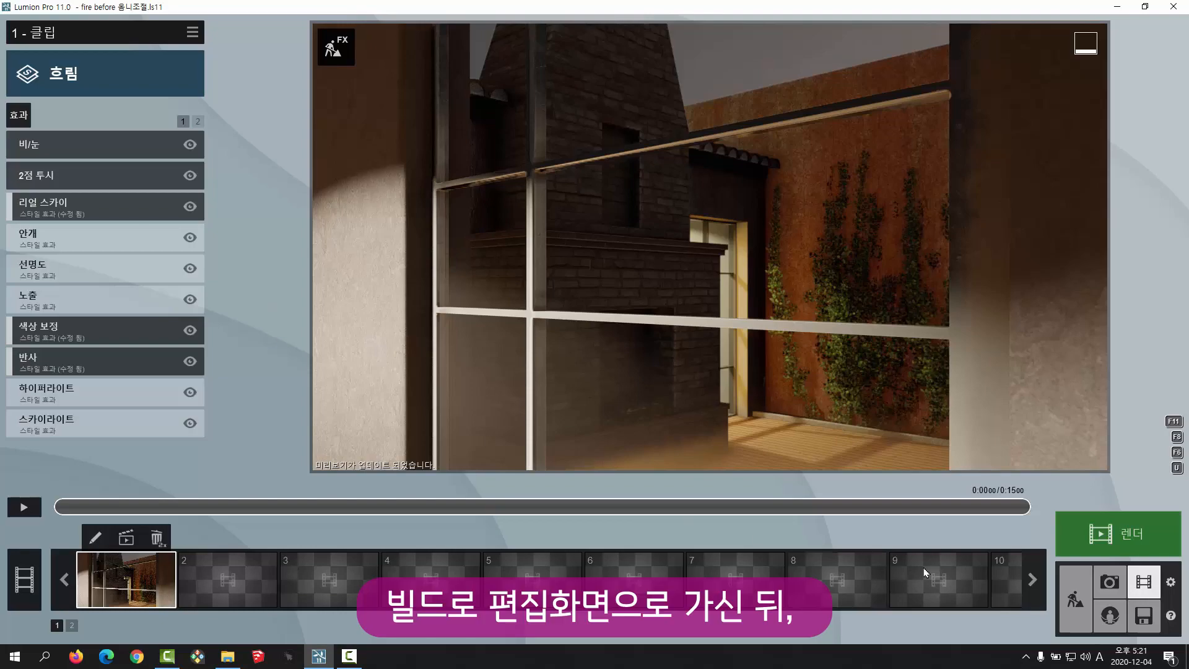
Step: In build mode, place the fire 01 effect from the effects library on the logs inside the brick fireplace
left_click(1075, 596)
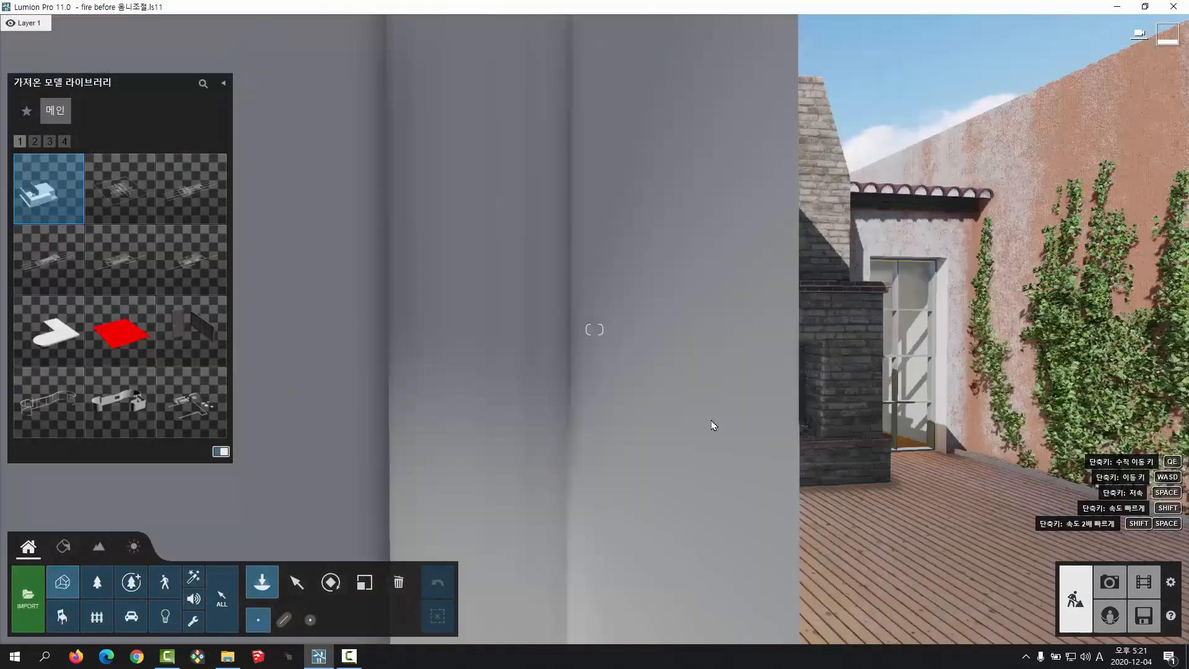
scroll(705, 448, "down", 5)
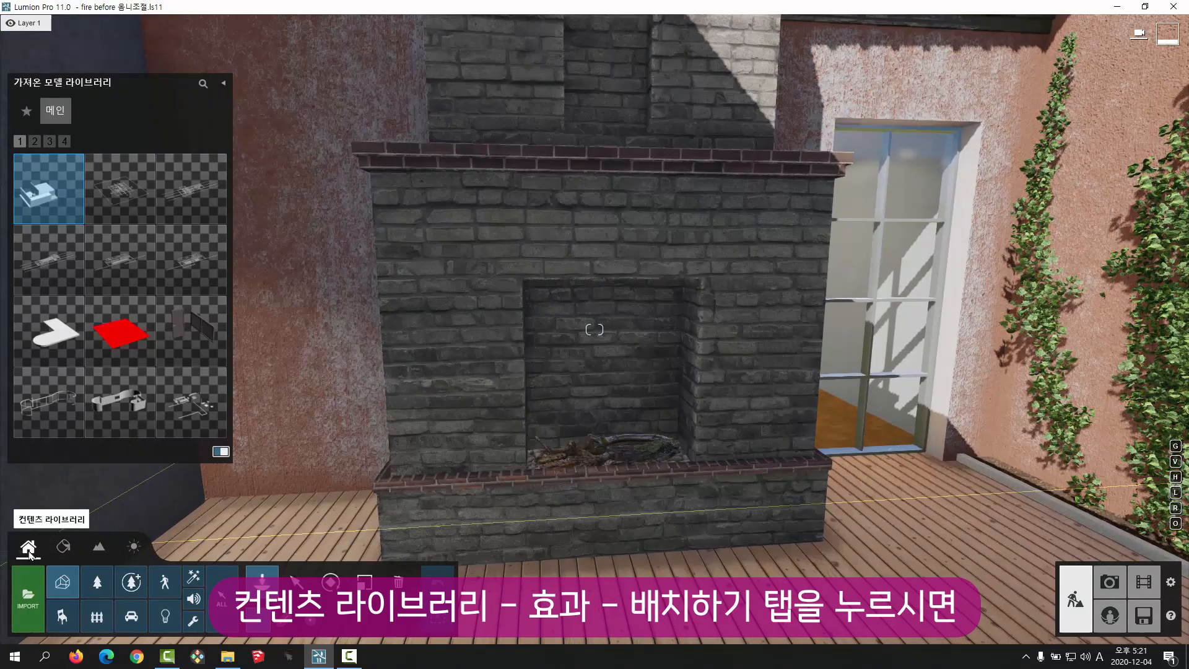
left_click(193, 576)
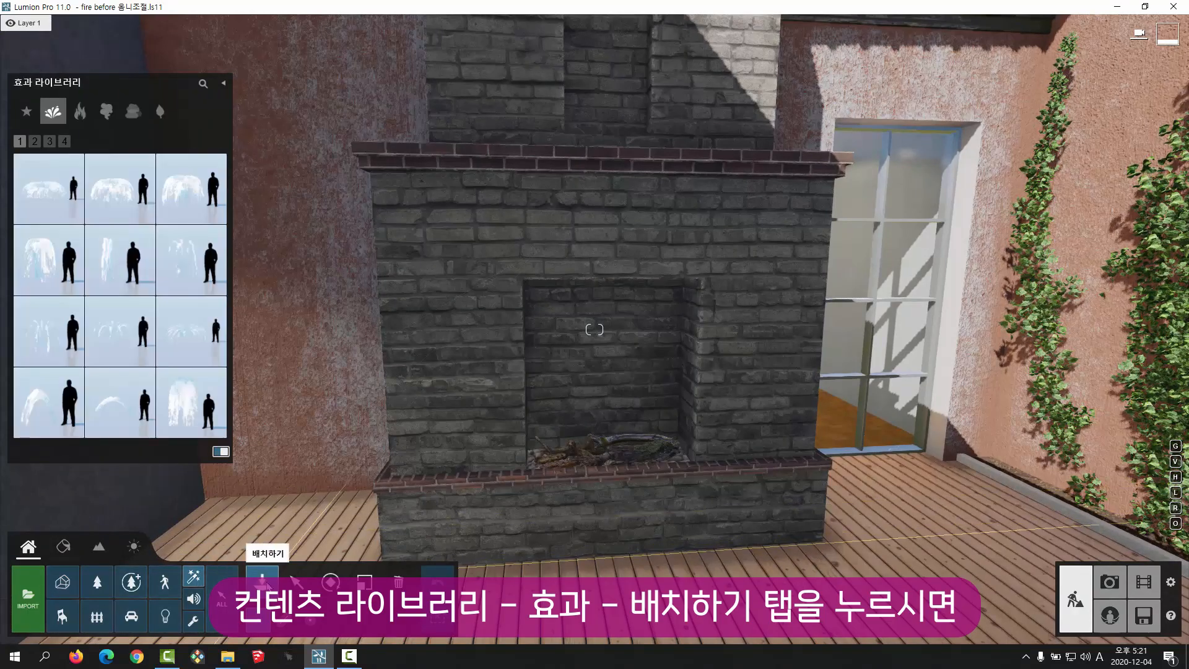
left_click(80, 111)
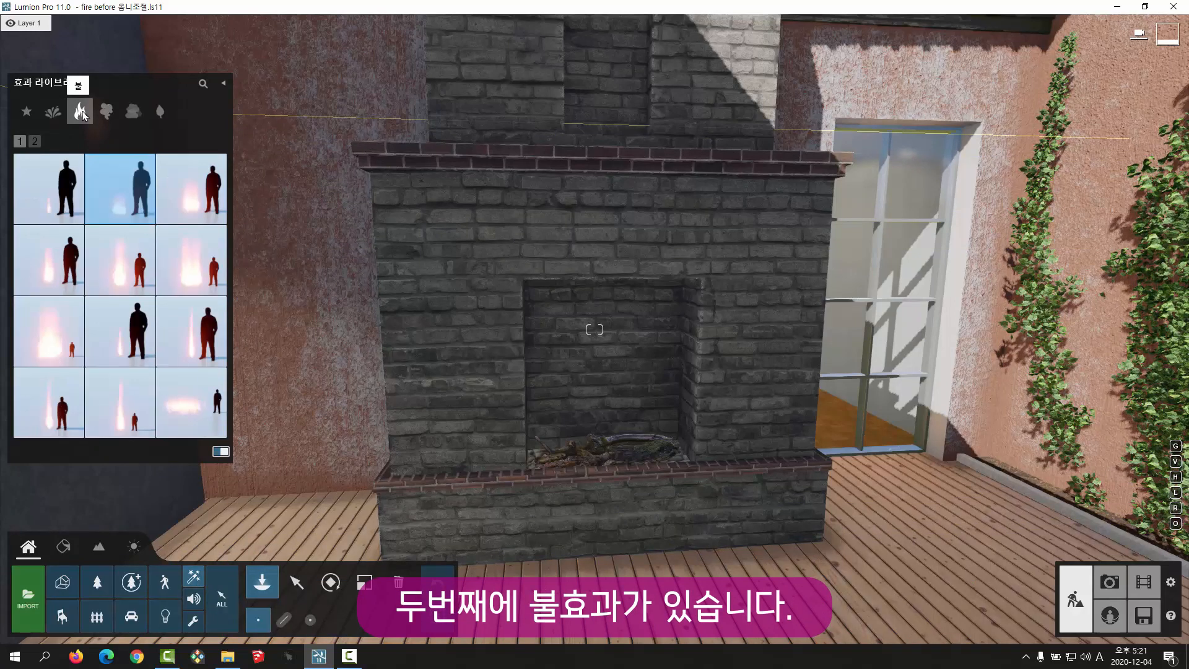
mouse_move(119, 201)
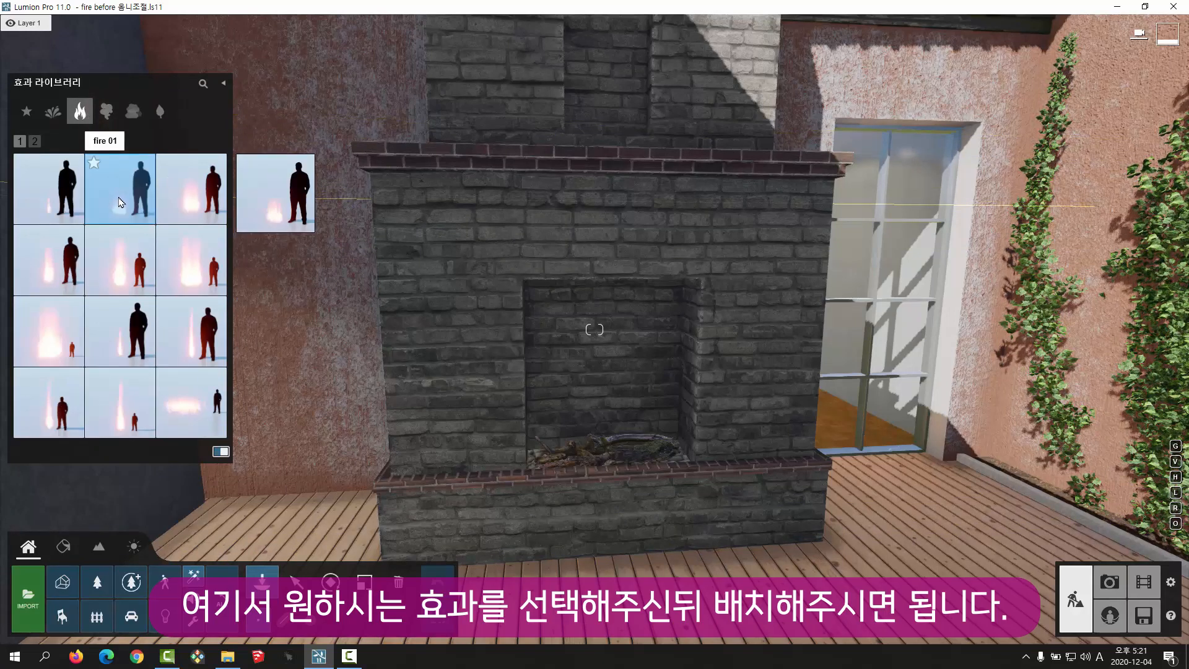
left_click(120, 198)
scroll(595, 458, "up", 5)
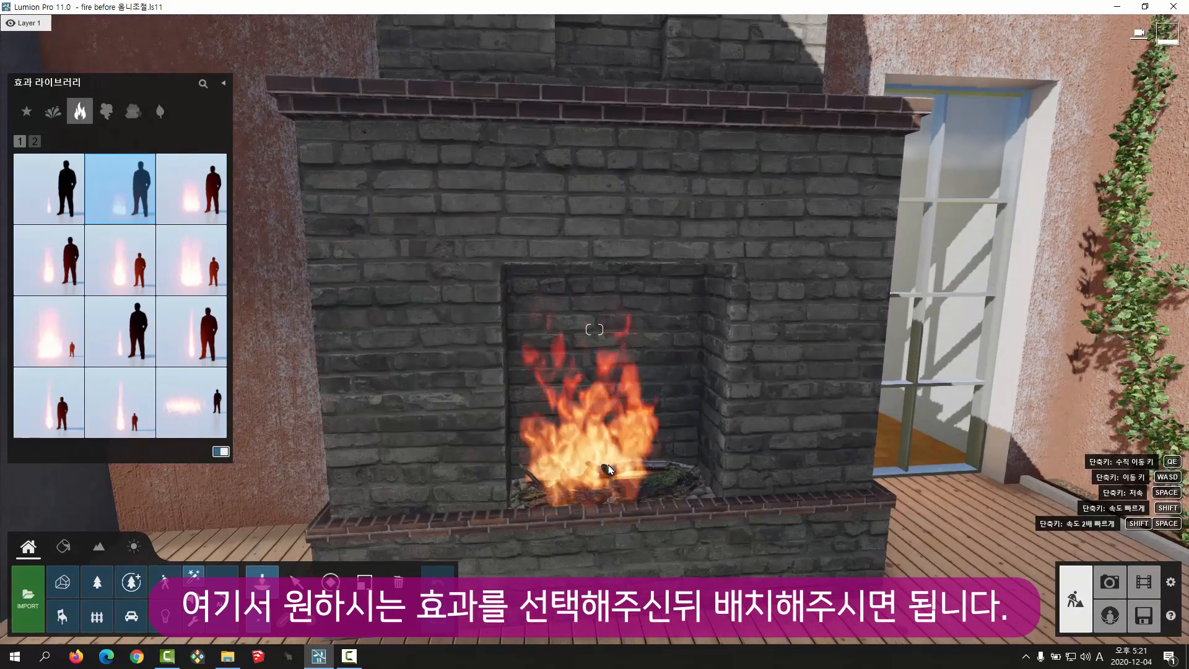
left_click(628, 508)
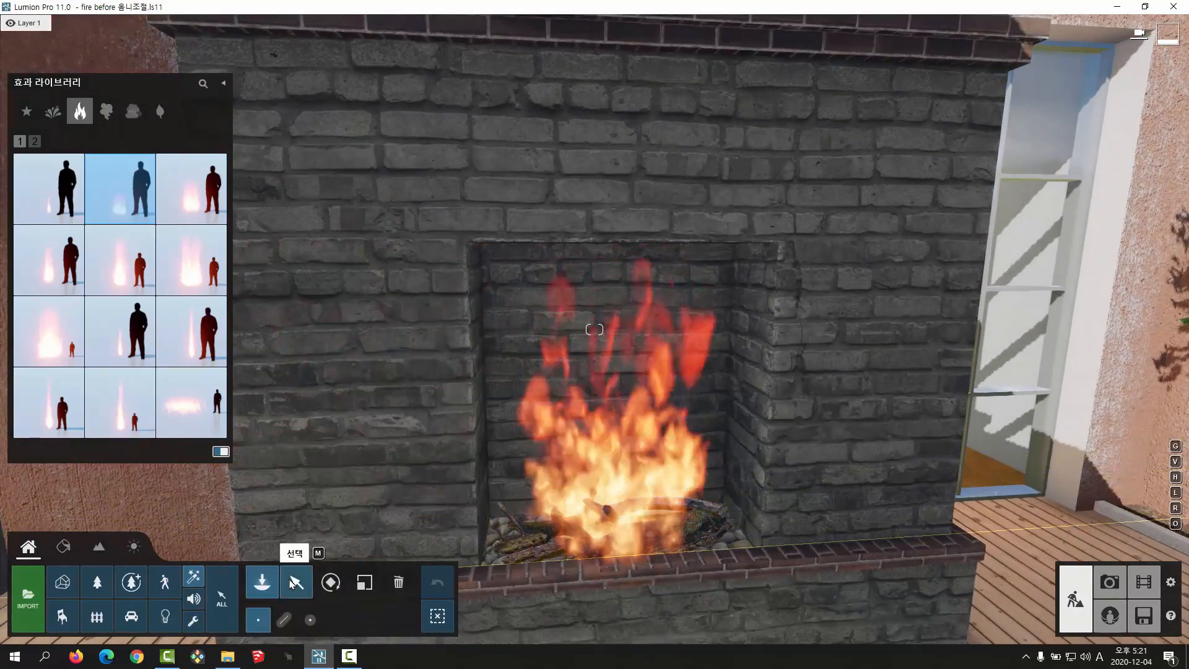
Step: Select the fire 01 effect and lower it slightly into the logs, with horizontal movement set as the active move mode
left_click(299, 586)
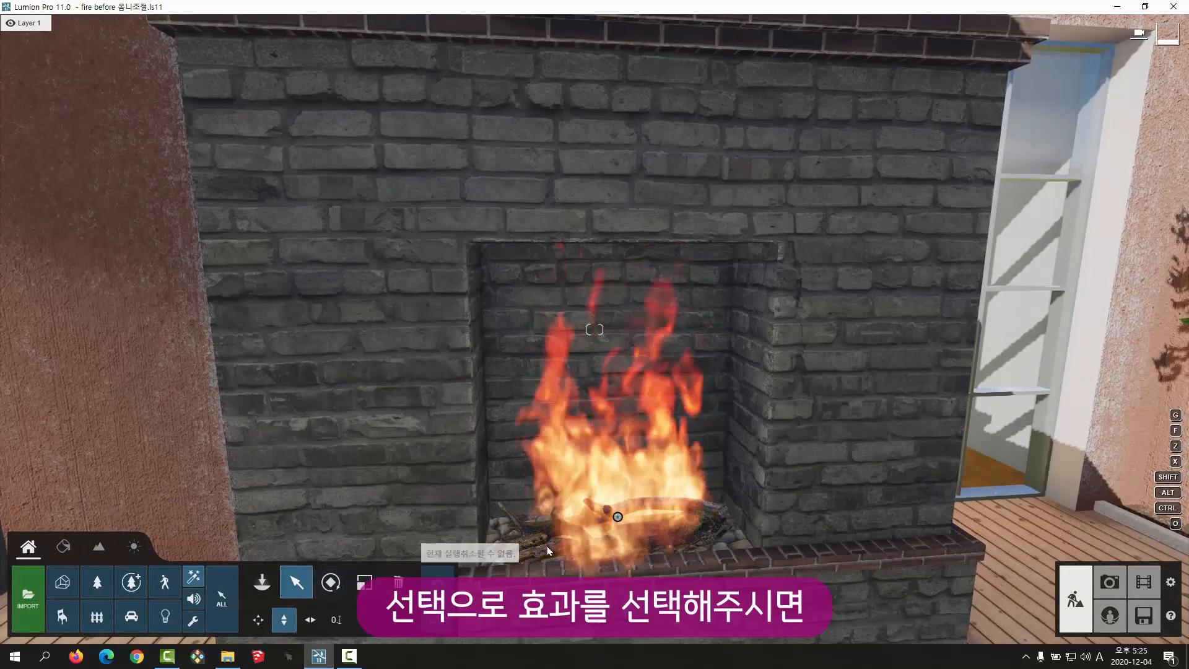
left_click(618, 518)
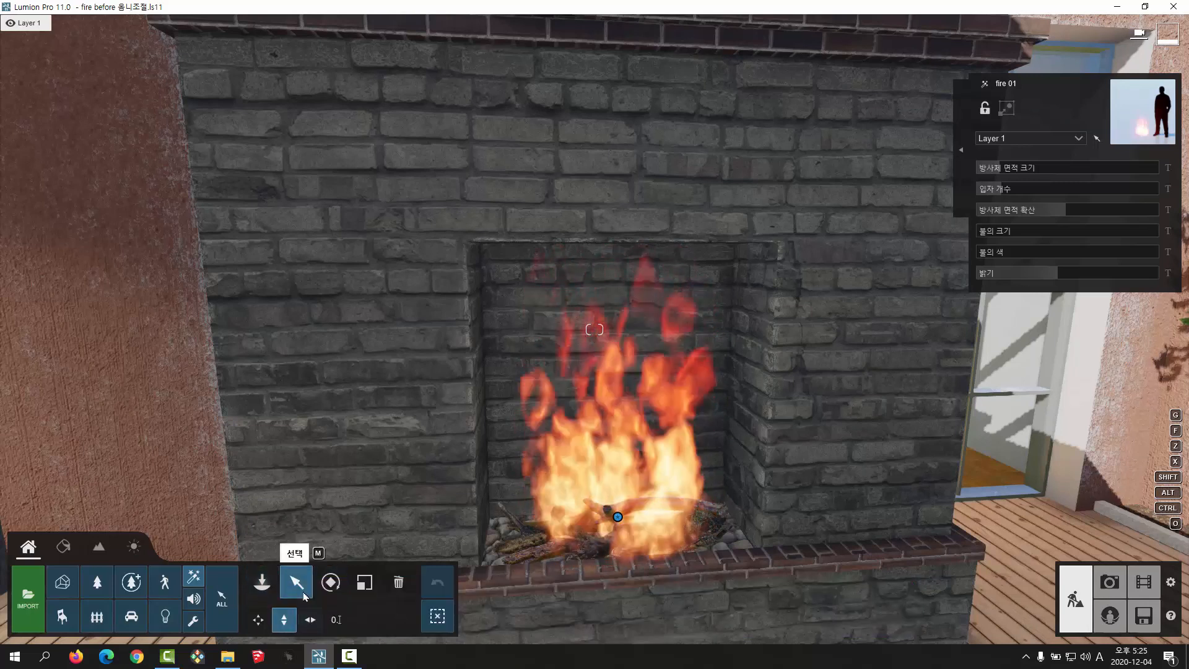
left_click(293, 627)
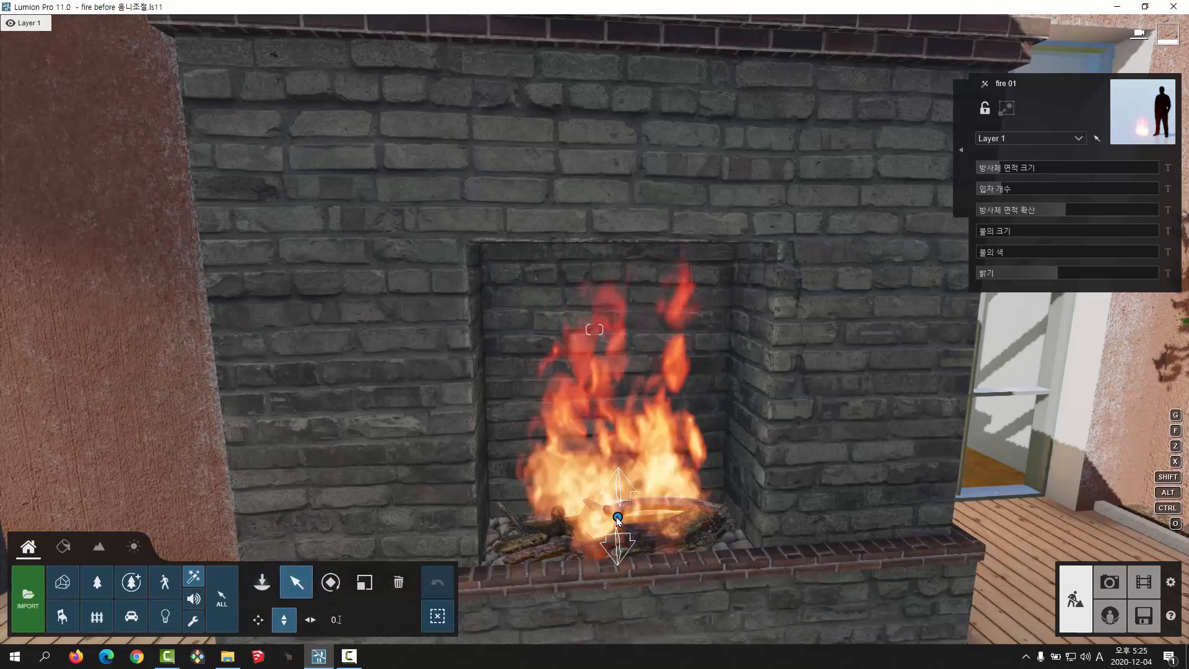
mouse_move(618, 517)
left_mouse_down()
mouse_move(613, 545)
mouse_move(618, 525)
left_mouse_up()
left_click(310, 619)
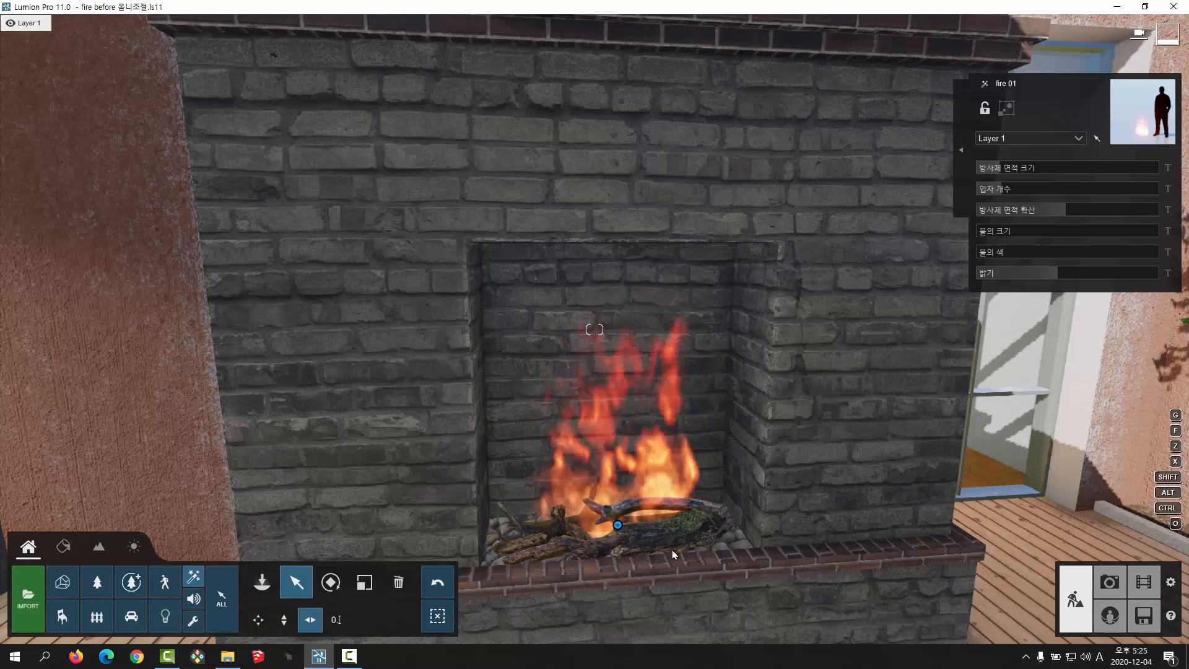
Step: Preview the fireplace fire by playing clip 1 in movie mode, and pause the playback
left_click(1144, 582)
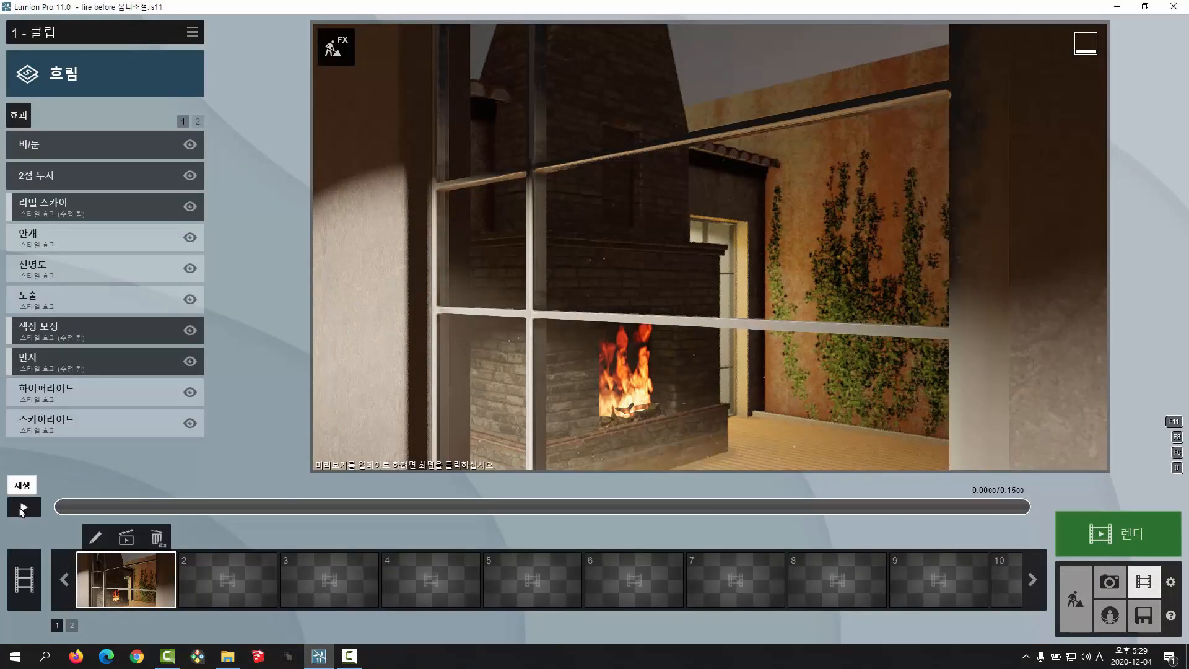
left_click(23, 509)
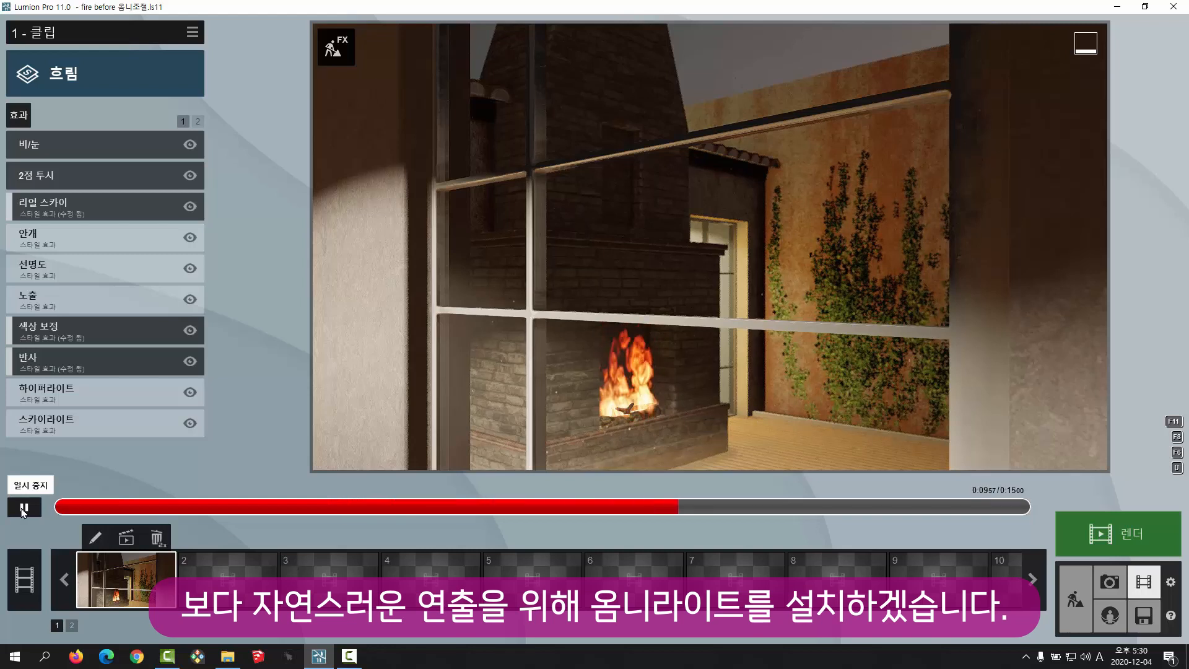
left_click(24, 508)
Step: Return to build mode and place an omni light from the light library at the base of the fireplace fire
left_click(1079, 610)
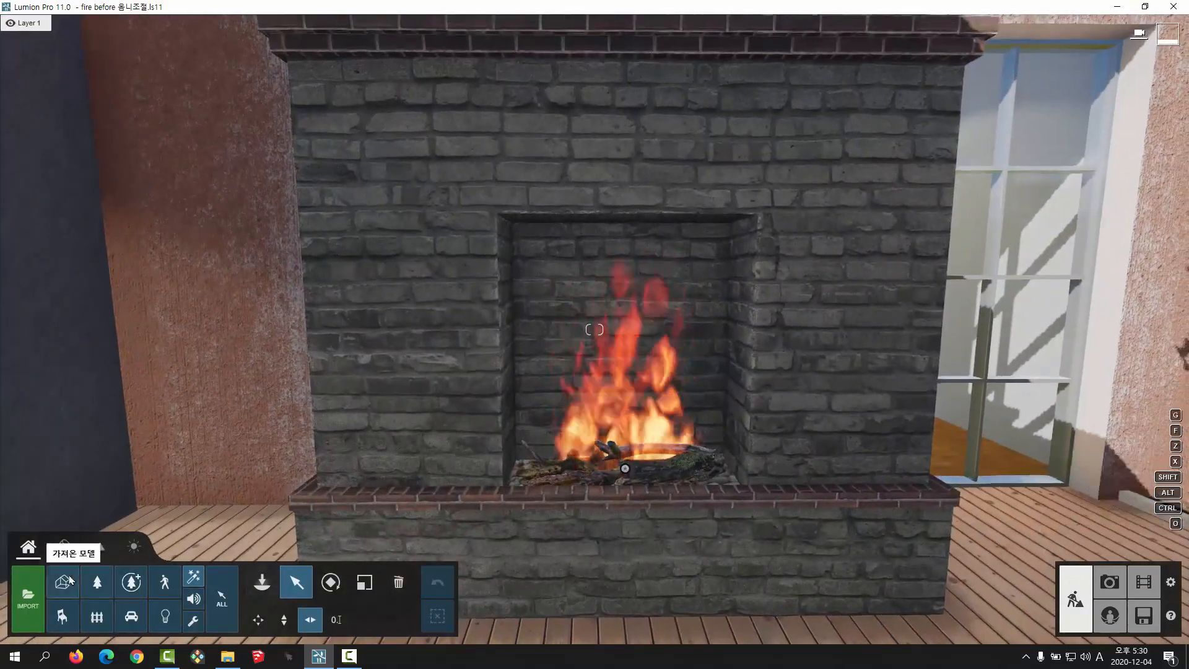
left_click(165, 617)
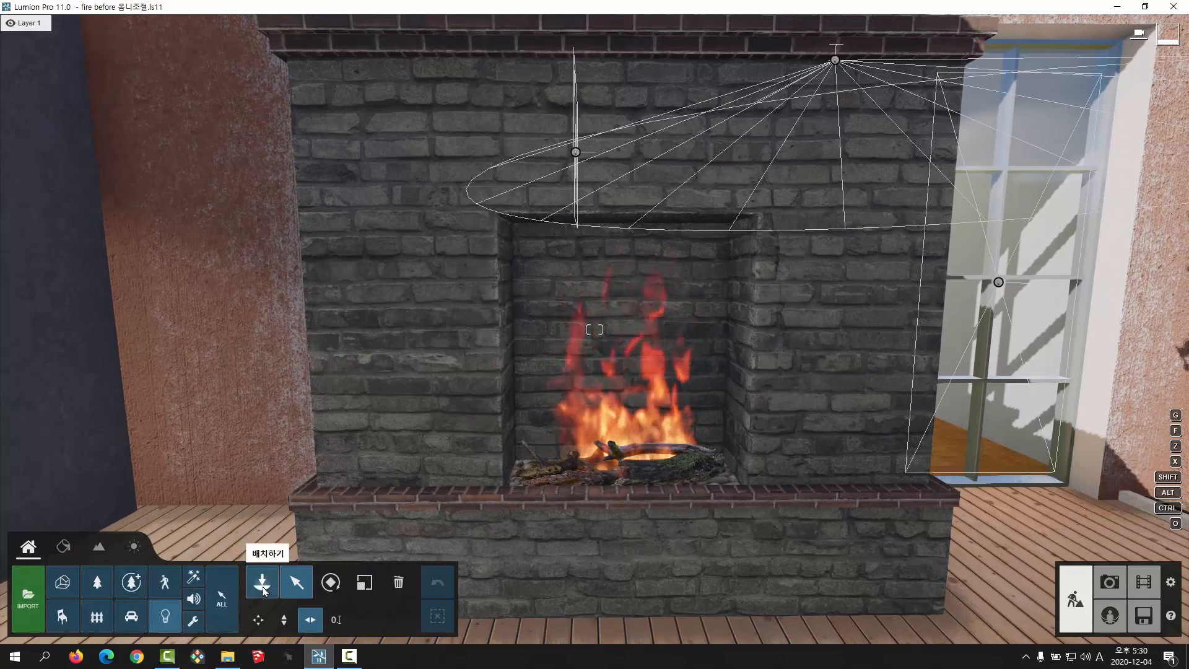
left_click(262, 582)
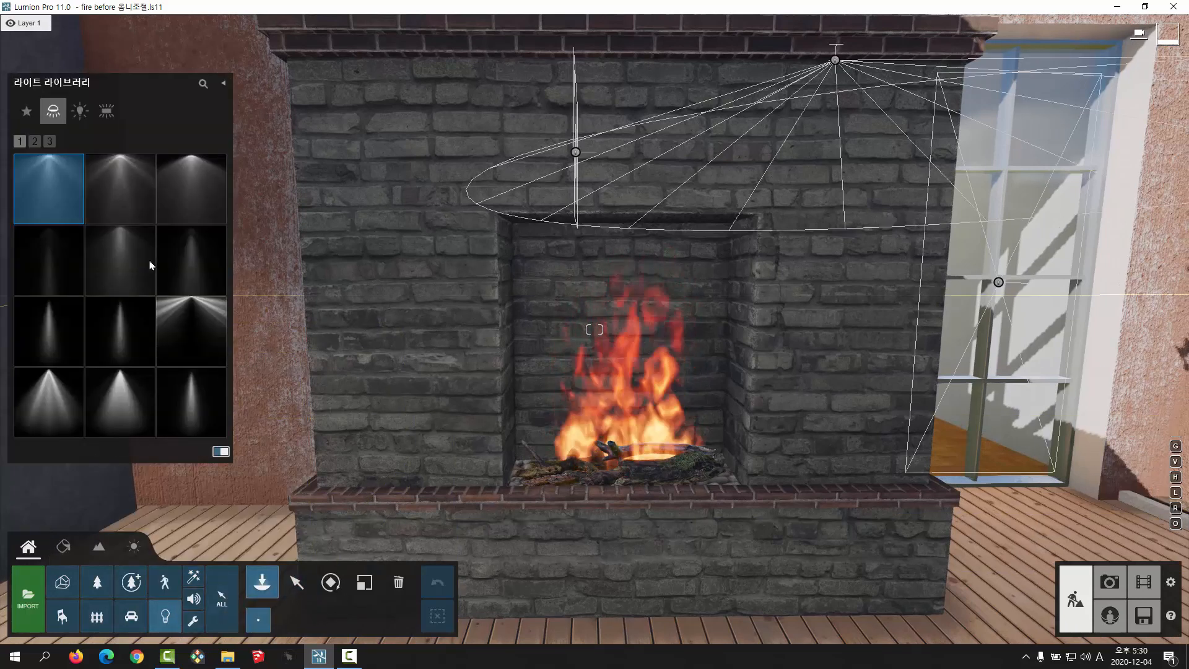
left_click(80, 110)
left_click(118, 257)
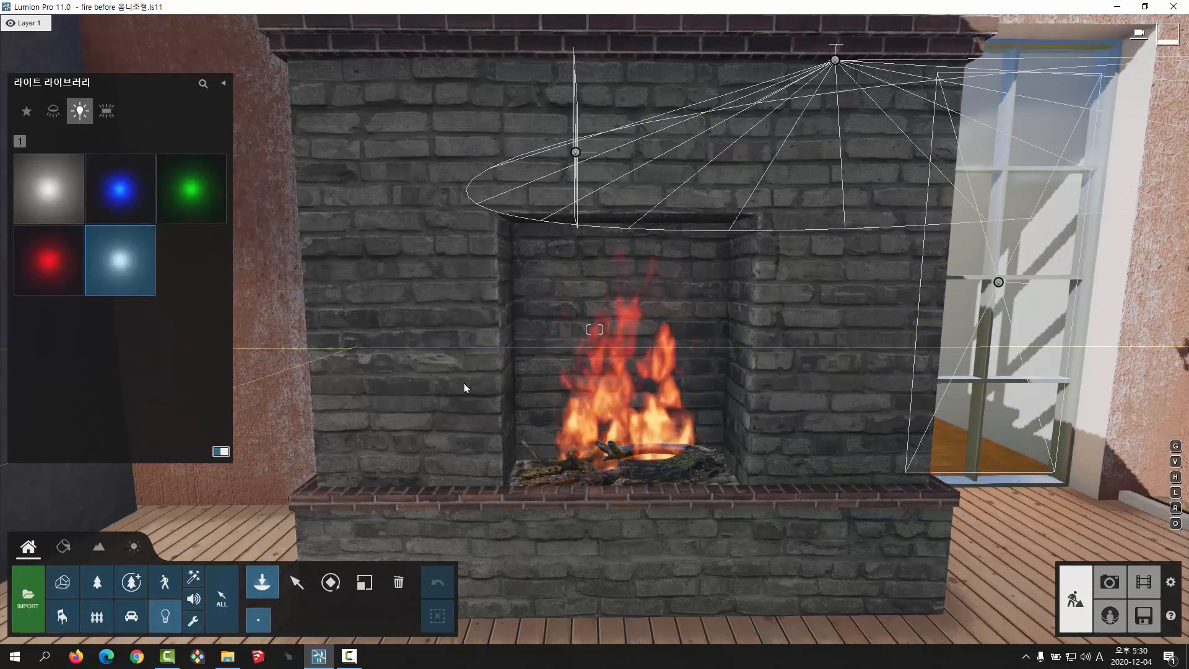
left_click(623, 460)
Step: Select the omni light in the fireplace and set its brightness to 200
left_click(296, 583)
left_click(625, 460)
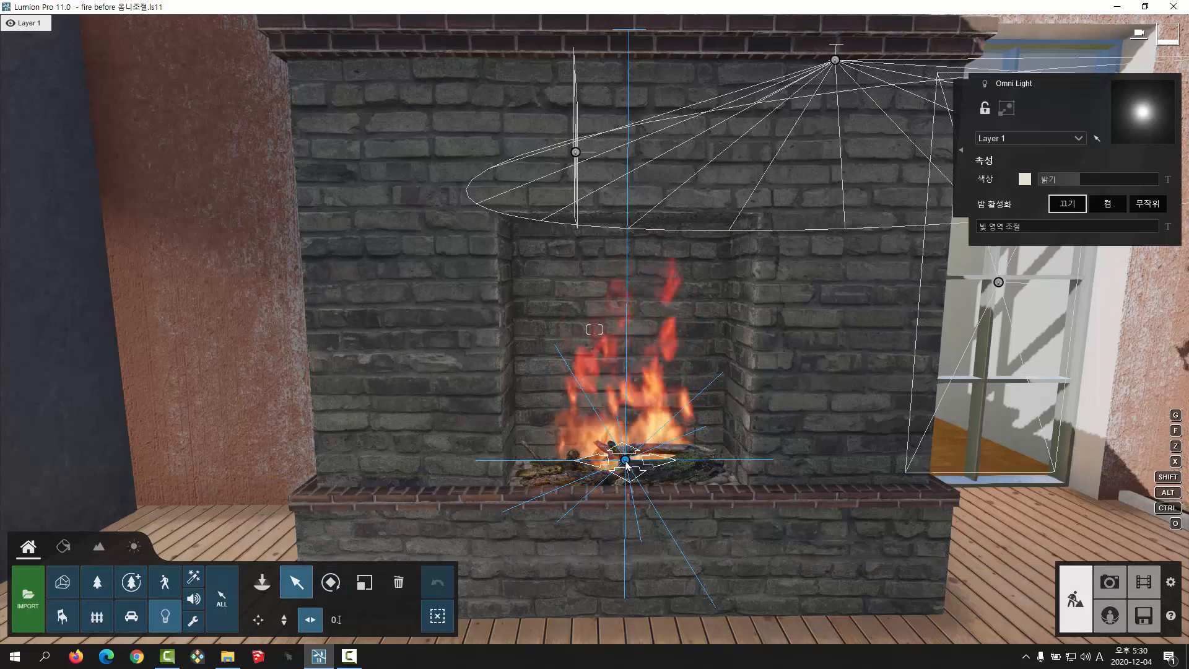
mouse_move(1070, 184)
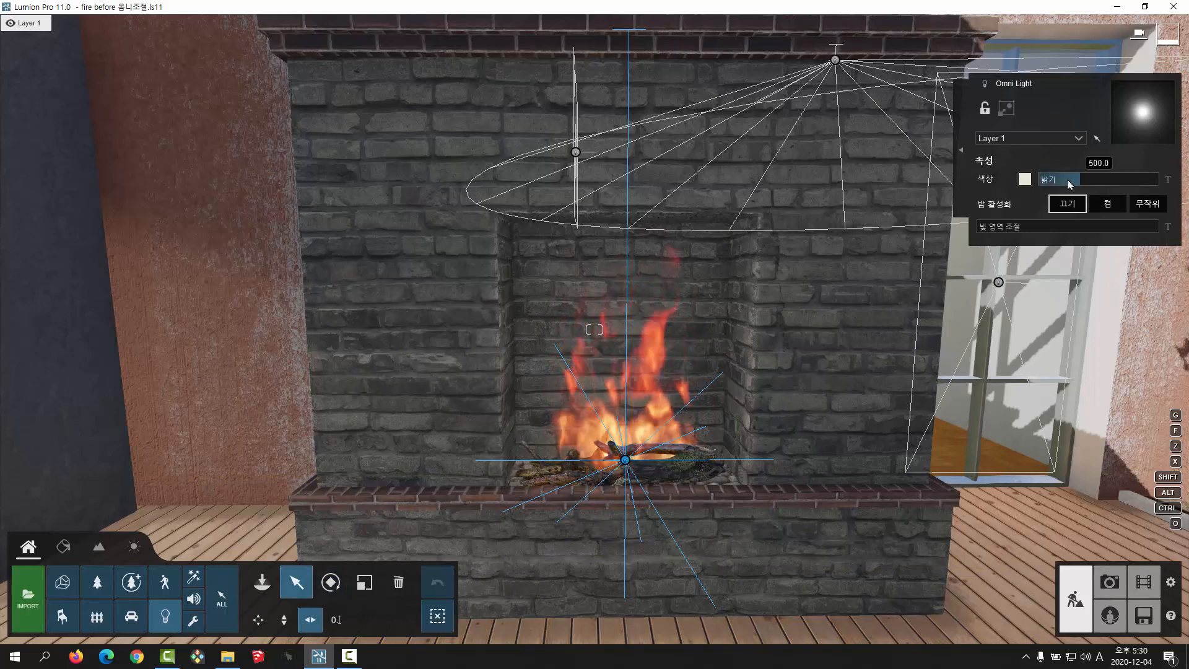
left_click(1168, 179)
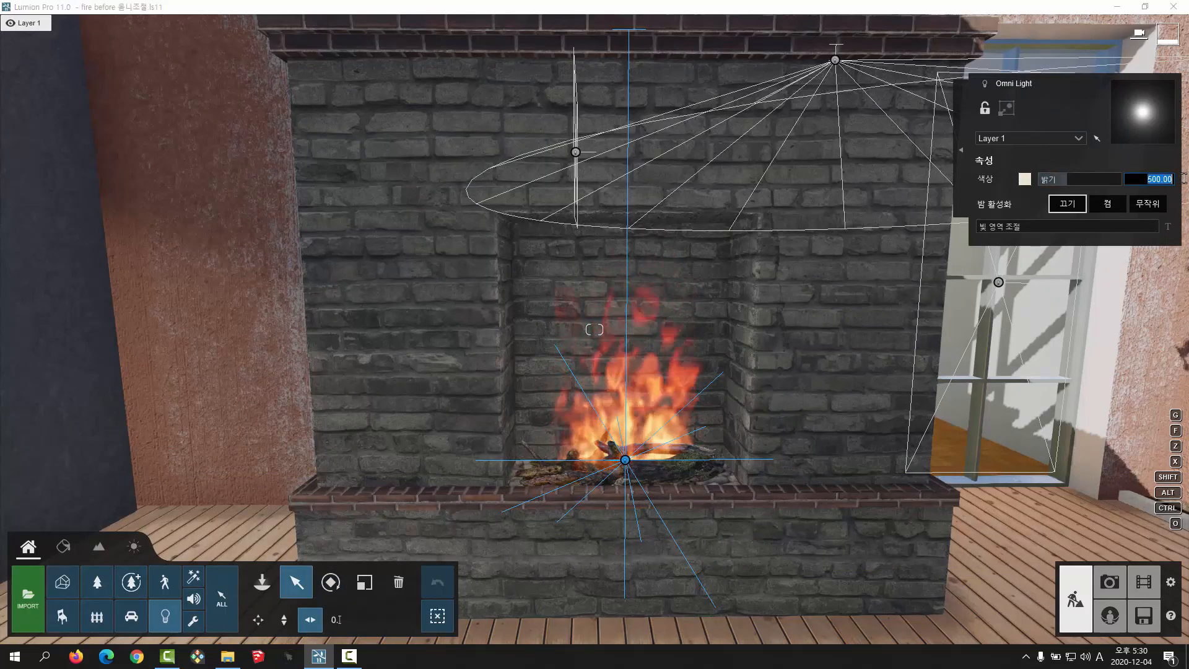
type("200")
key("Return")
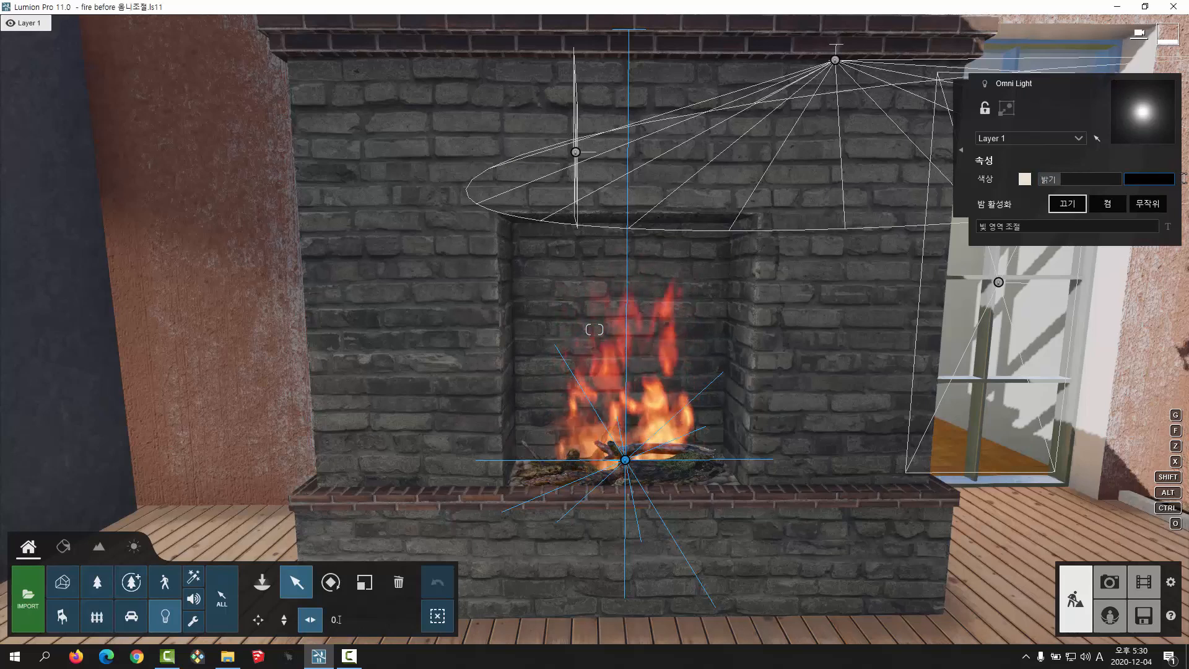
Step: Set the omni light's colour to the orange RAL 2008
left_click(1025, 179)
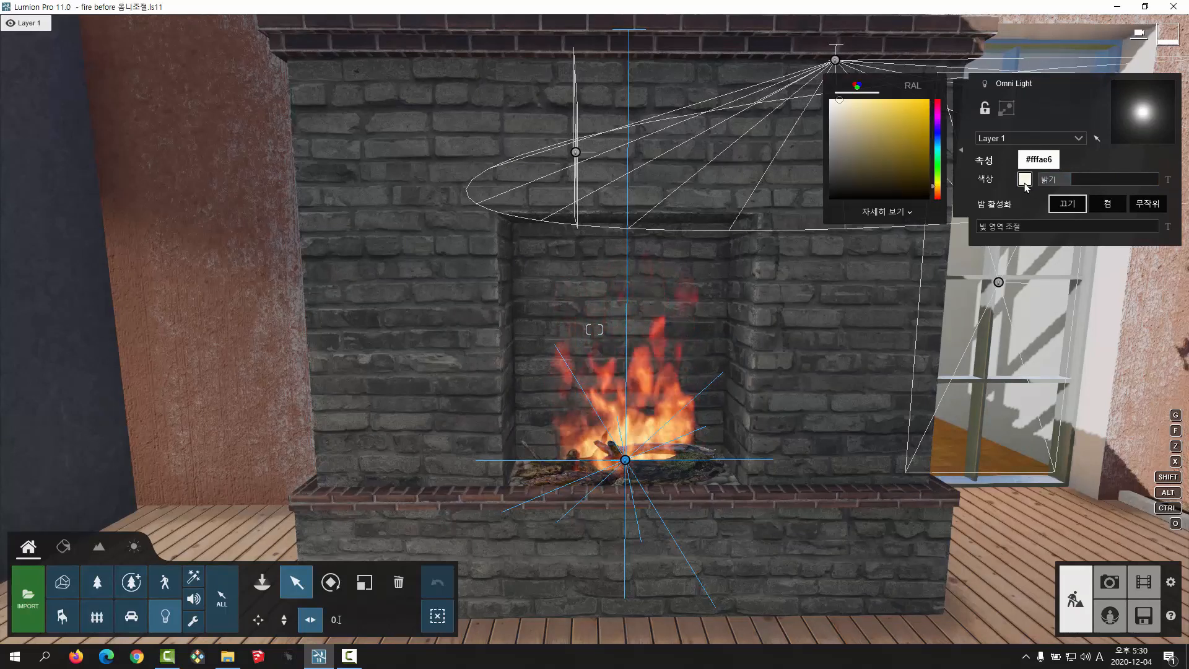
left_click(914, 89)
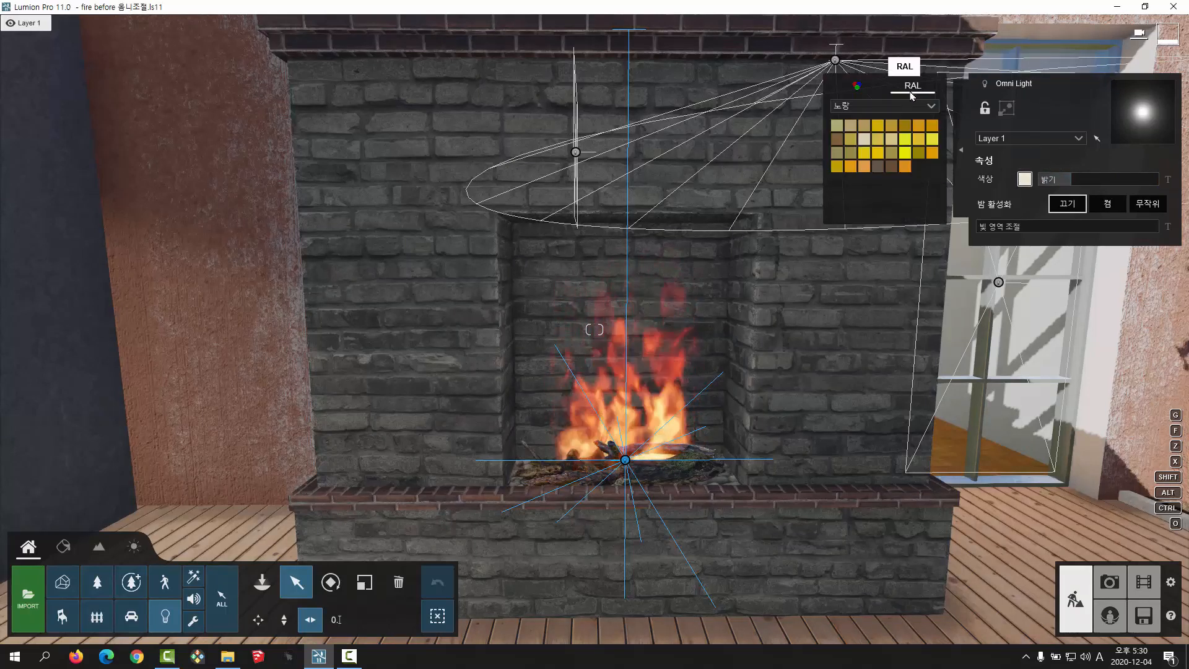
left_click(902, 109)
left_click(876, 137)
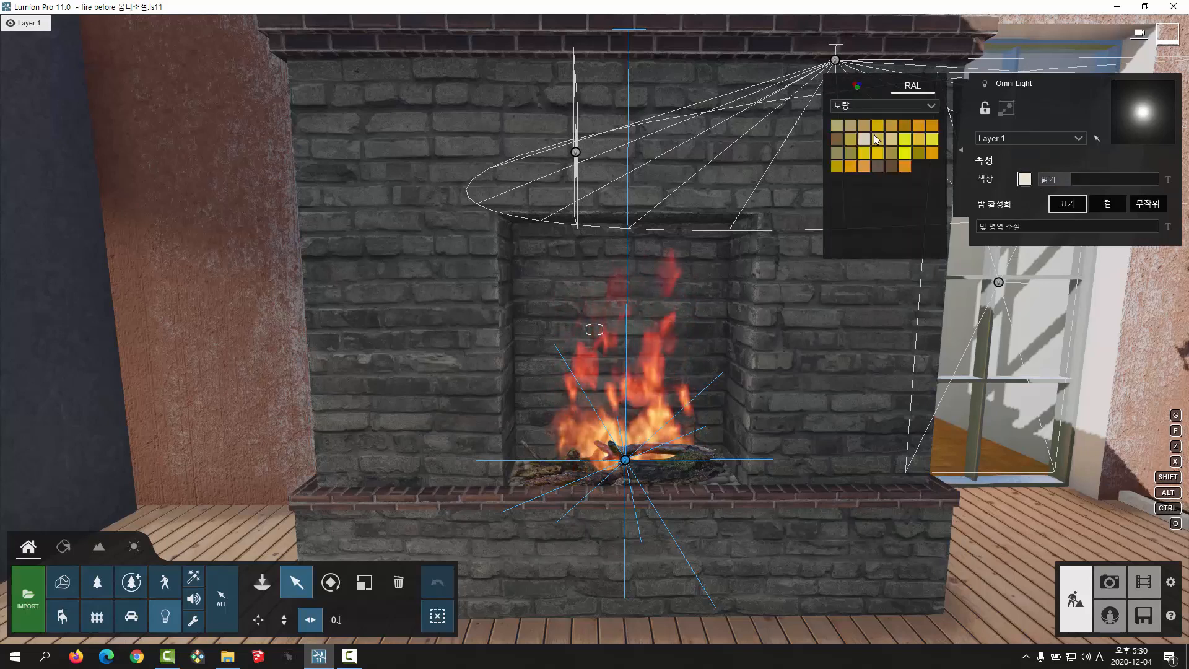
left_click(933, 126)
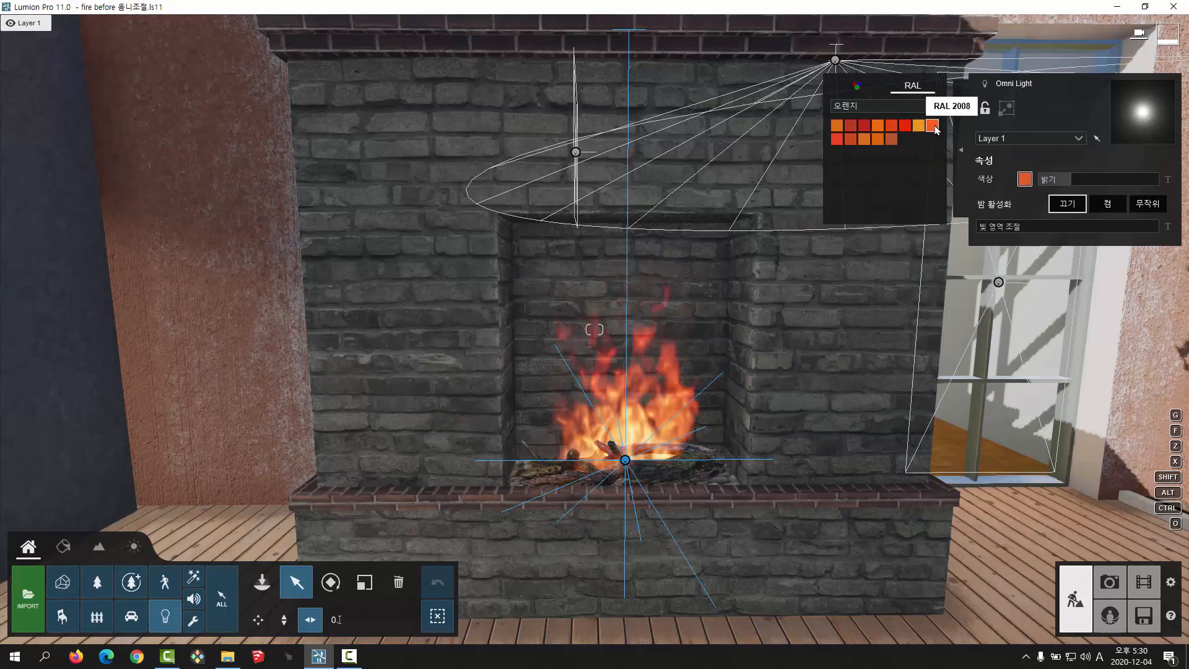
Step: Go back to movie mode, rewind clip 1 to the start and play it with the omni light
left_click(1143, 586)
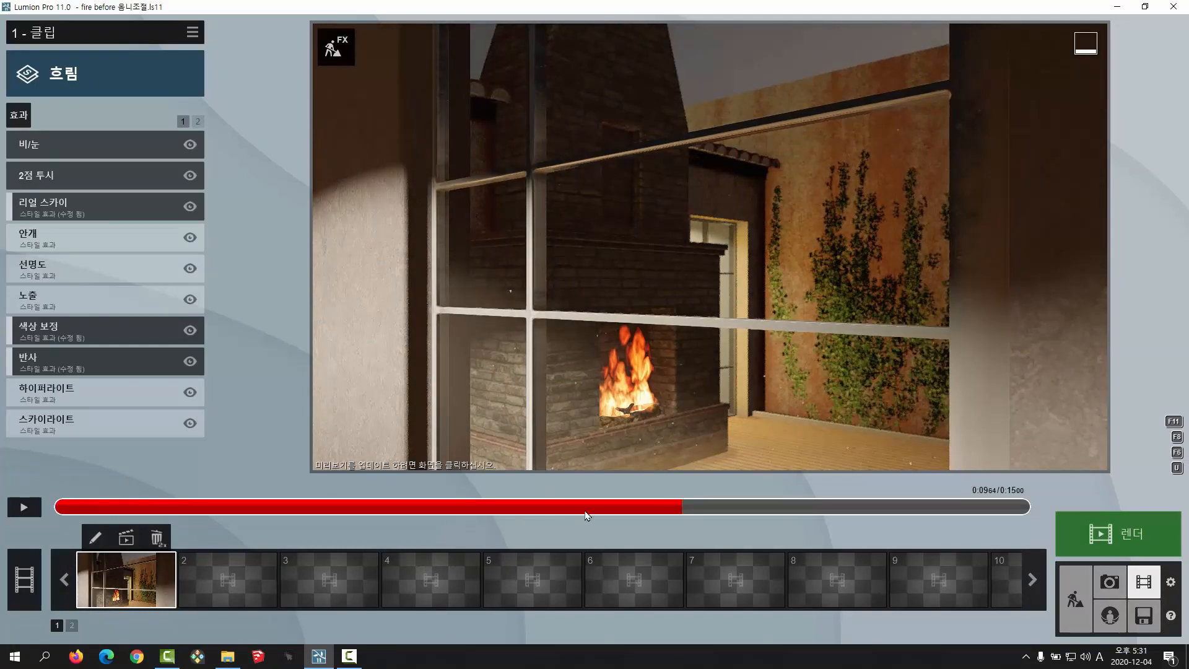
left_click_drag(684, 511, 33, 512)
left_click(33, 512)
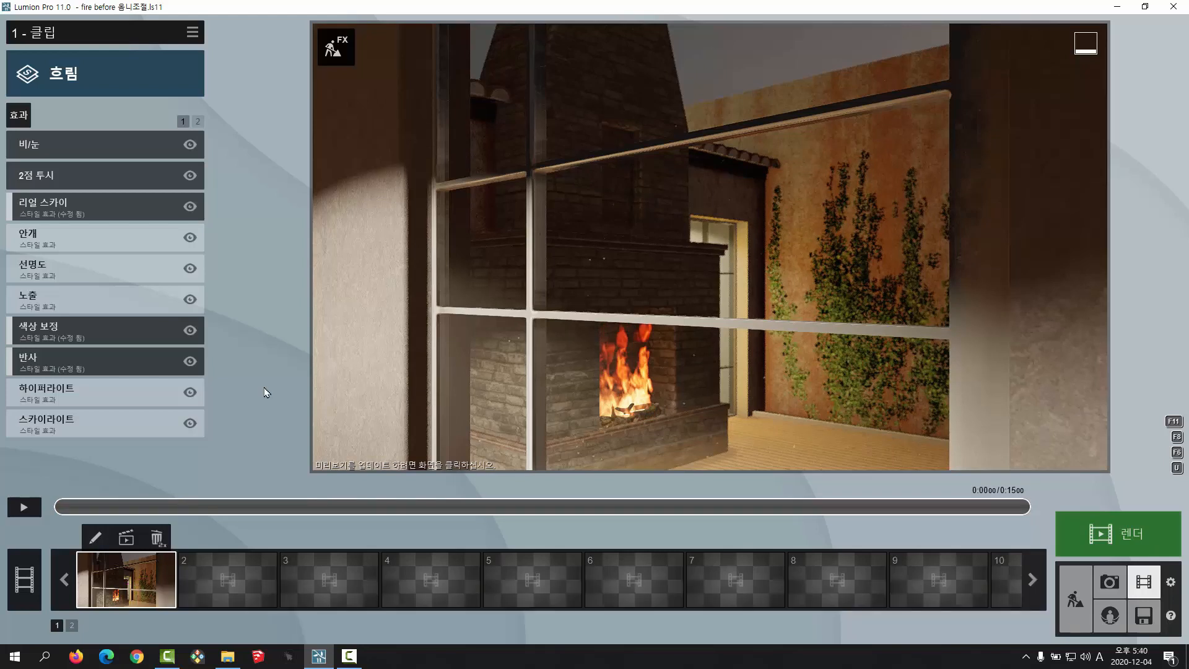
Step: Increase the pureglass rain streaks and streak size in the clip's Rain/Snow effect, and play the clip
left_click(90, 154)
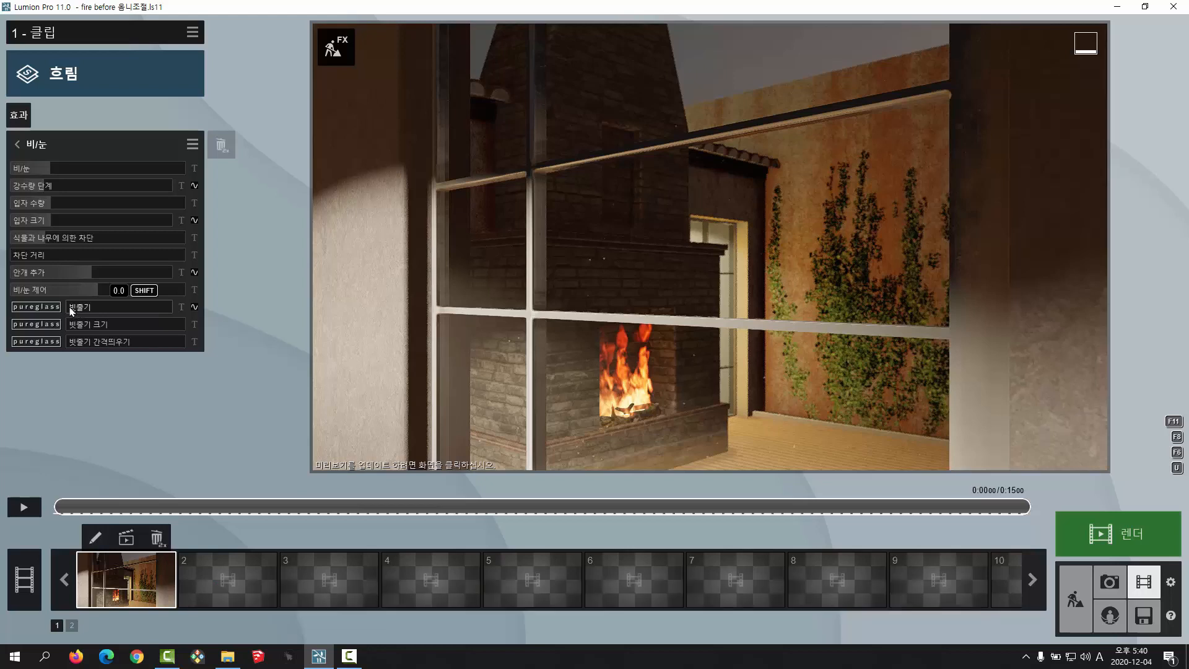
mouse_move(70, 311)
left_mouse_down()
mouse_move(207, 316)
mouse_move(97, 313)
mouse_move(82, 329)
mouse_move(193, 333)
mouse_move(101, 329)
mouse_move(75, 344)
mouse_move(197, 353)
mouse_move(58, 344)
left_mouse_up()
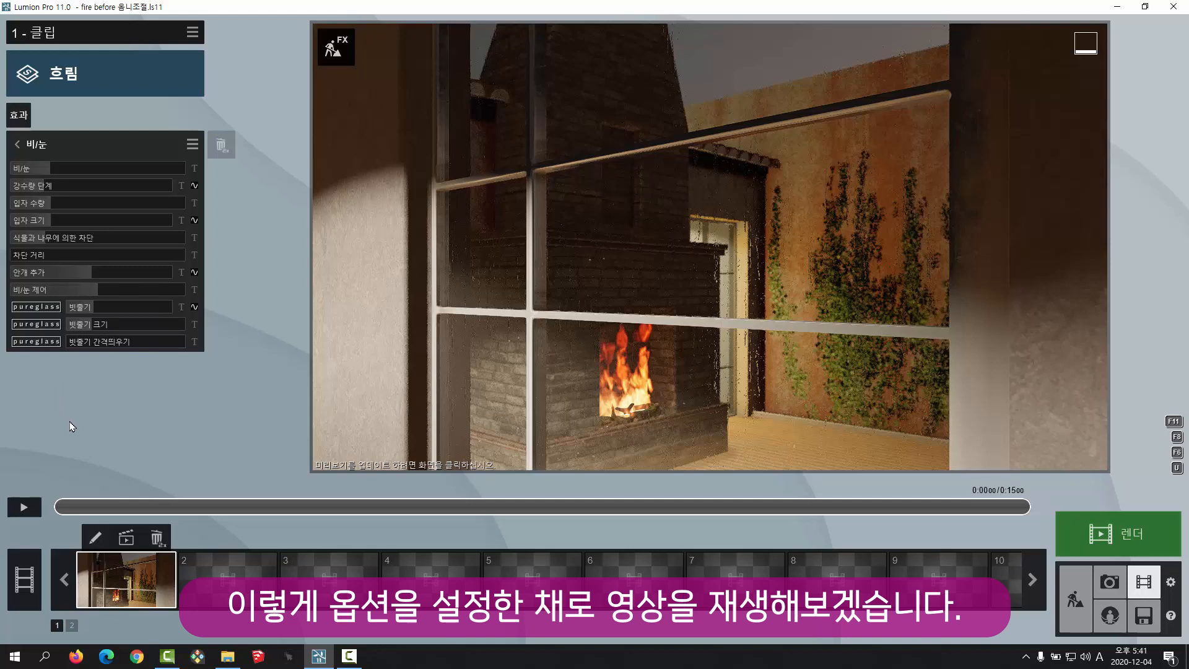
left_click(21, 511)
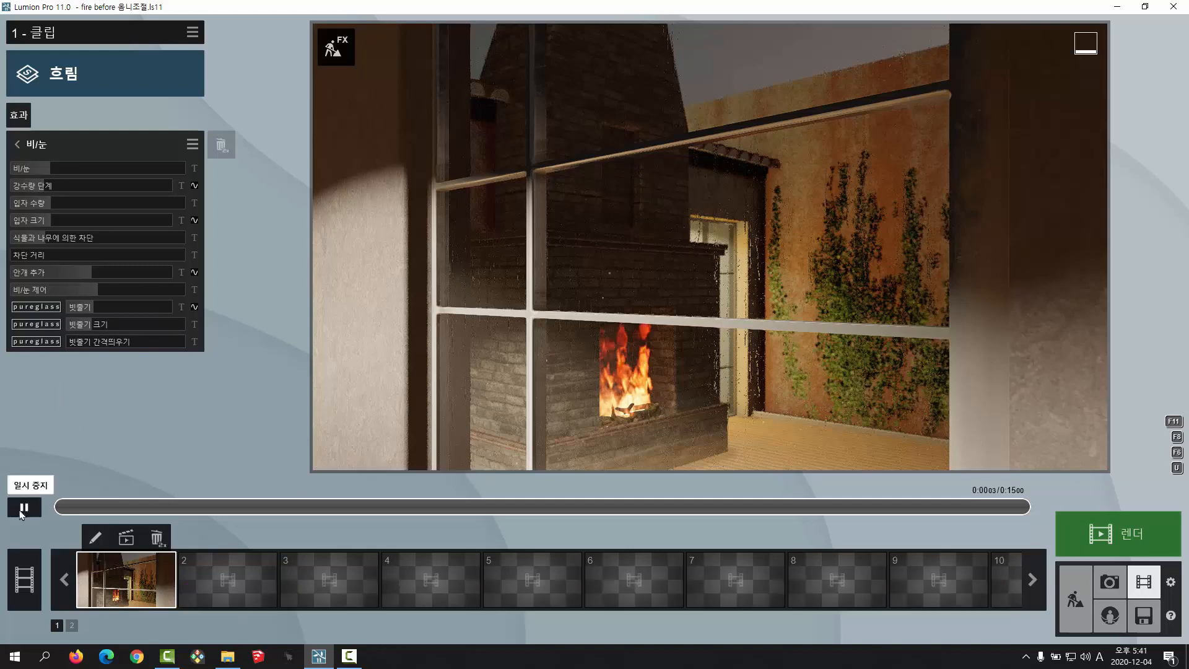